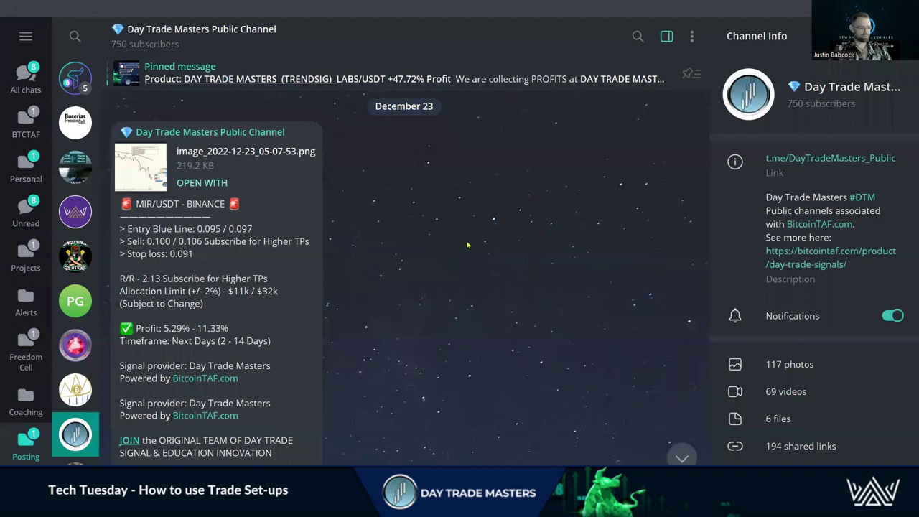
scroll(575, 420, "up", 5)
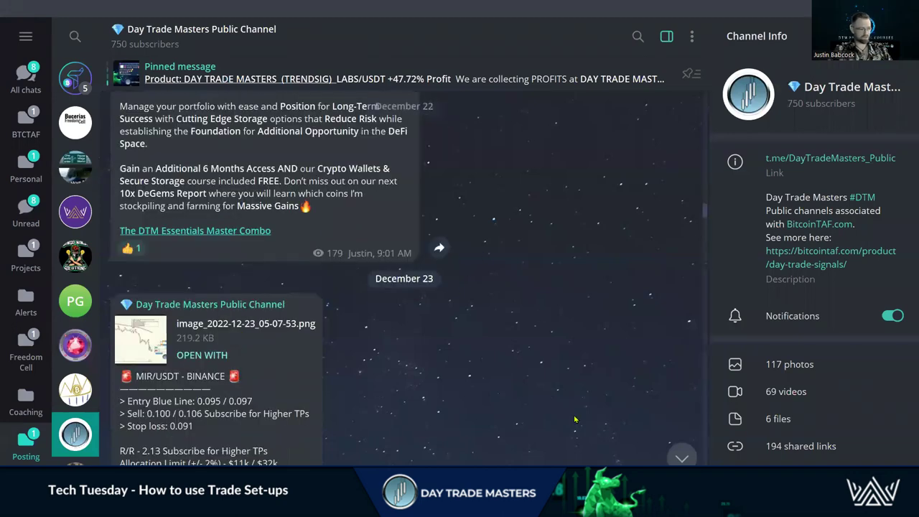
scroll(574, 420, "up", 8)
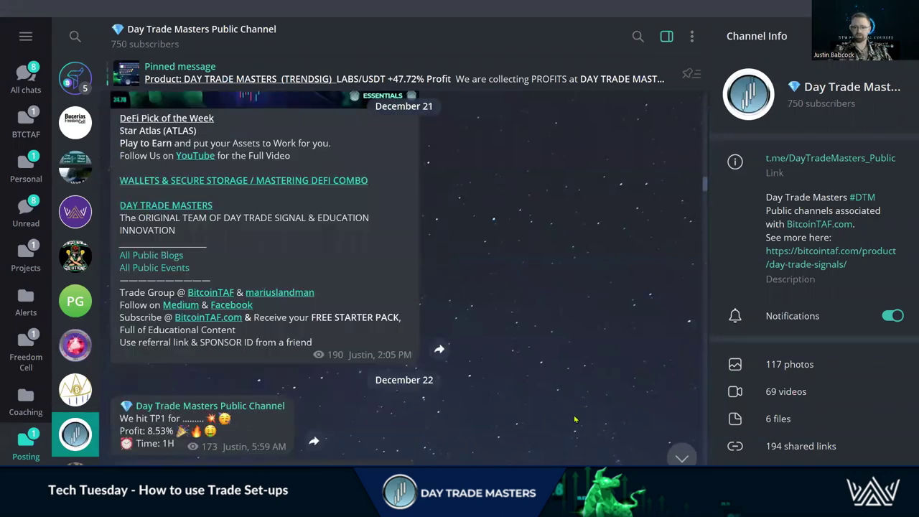
scroll(575, 420, "up", 5)
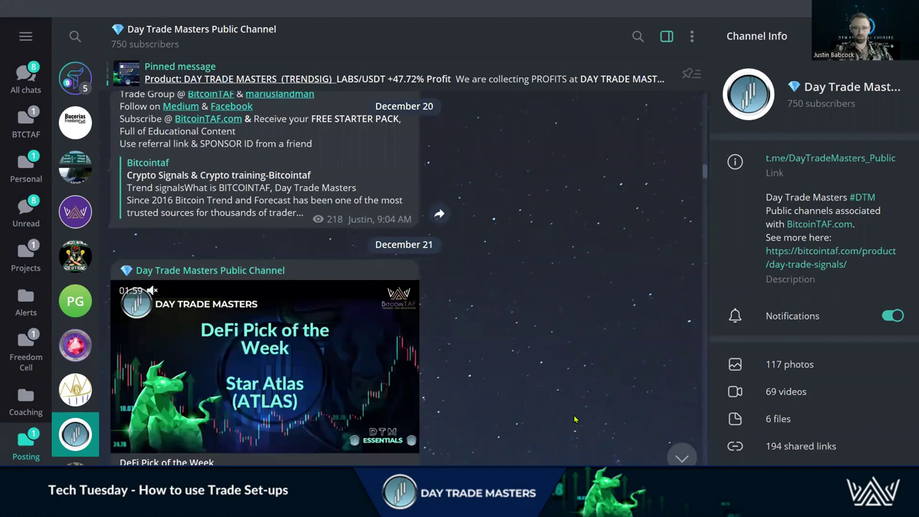
scroll(575, 419, "up", 2)
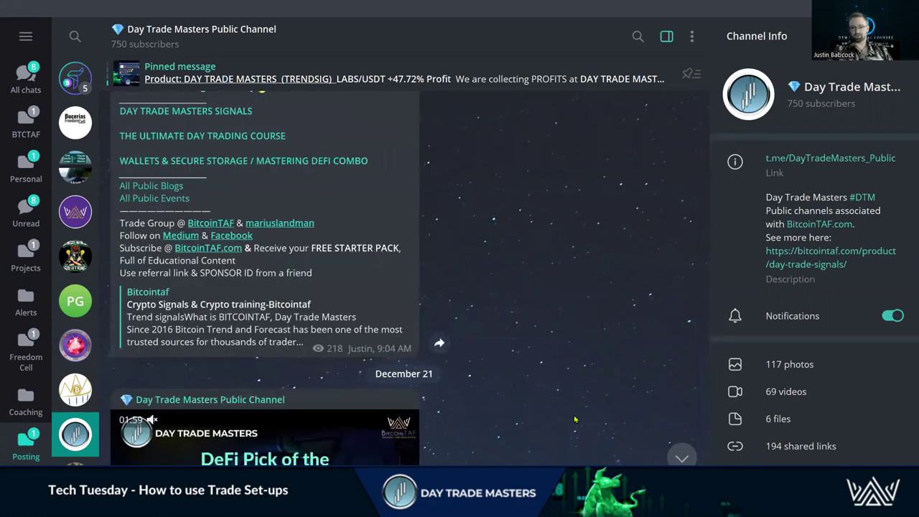
scroll(574, 420, "up", 2)
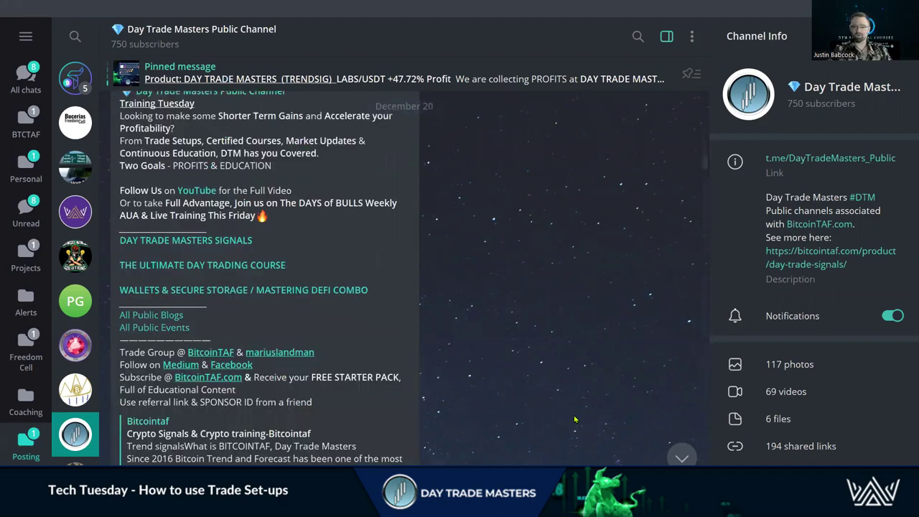
scroll(574, 419, "up", 6)
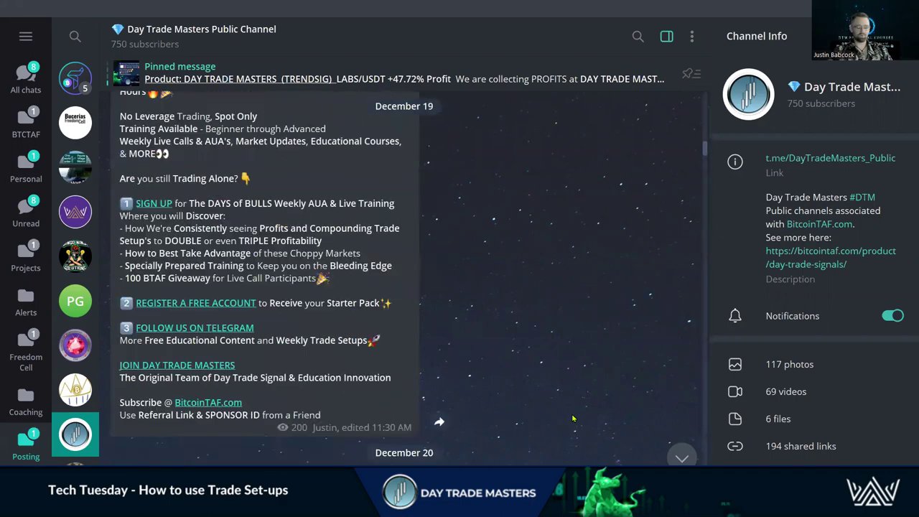
scroll(573, 418, "up", 6)
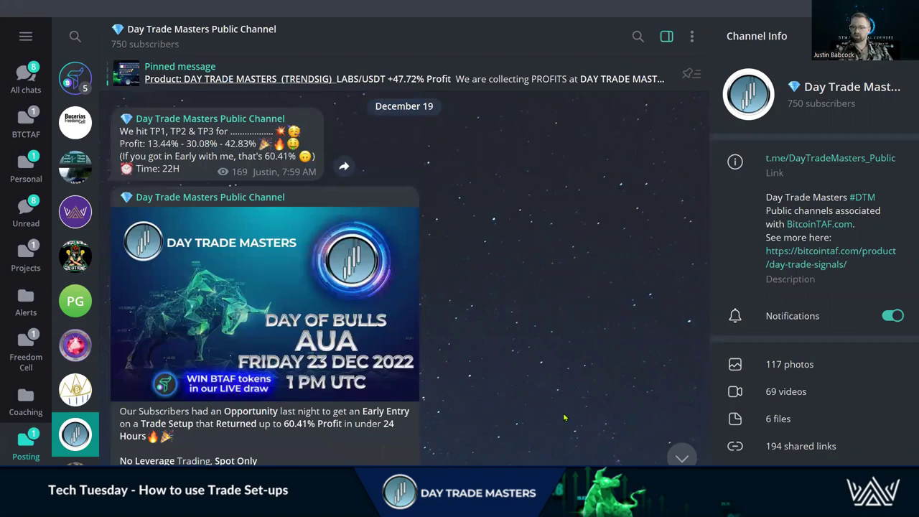
scroll(555, 430, "up", 1)
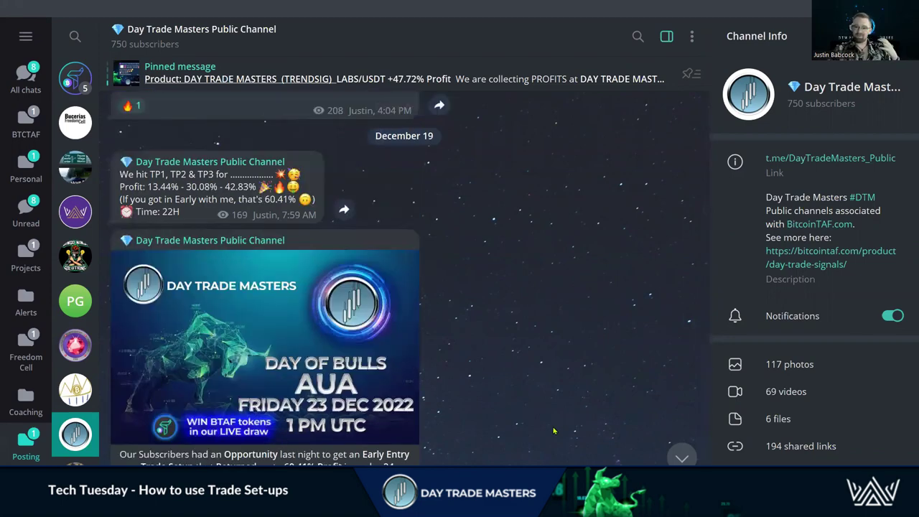
scroll(554, 431, "up", 3)
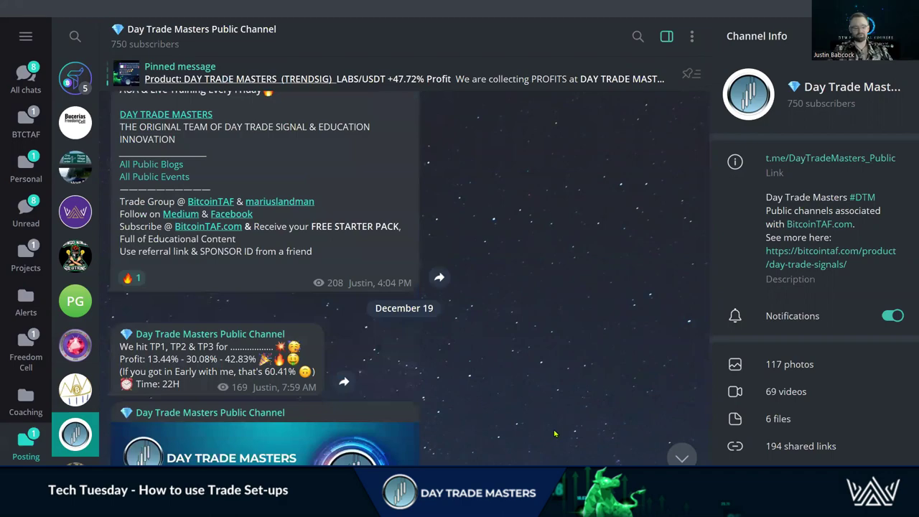
scroll(555, 431, "up", 2)
scroll(554, 433, "down", 6)
scroll(554, 435, "down", 15)
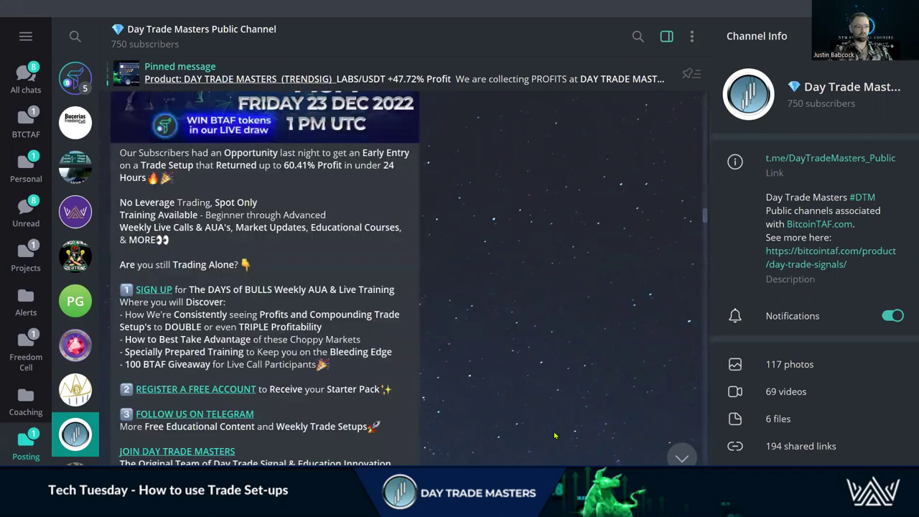
scroll(554, 435, "down", 10)
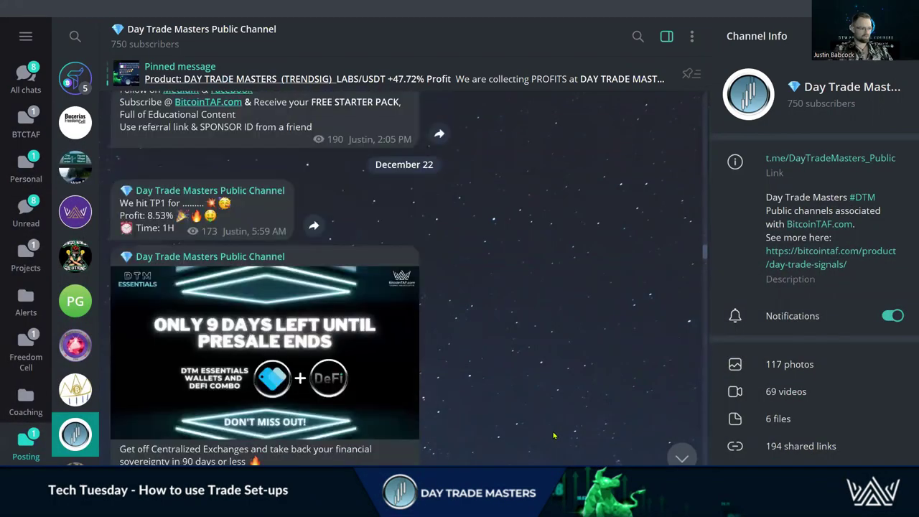
scroll(555, 434, "down", 7)
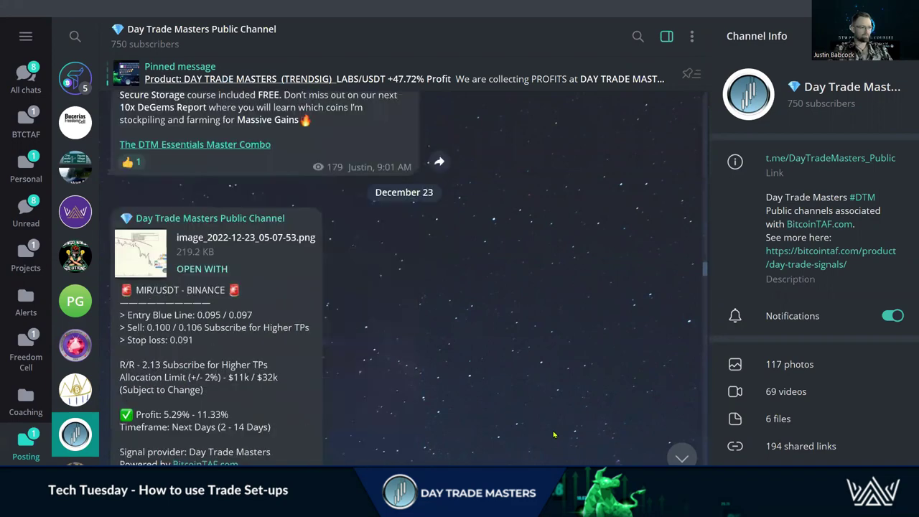
scroll(287, 302, "down", 1)
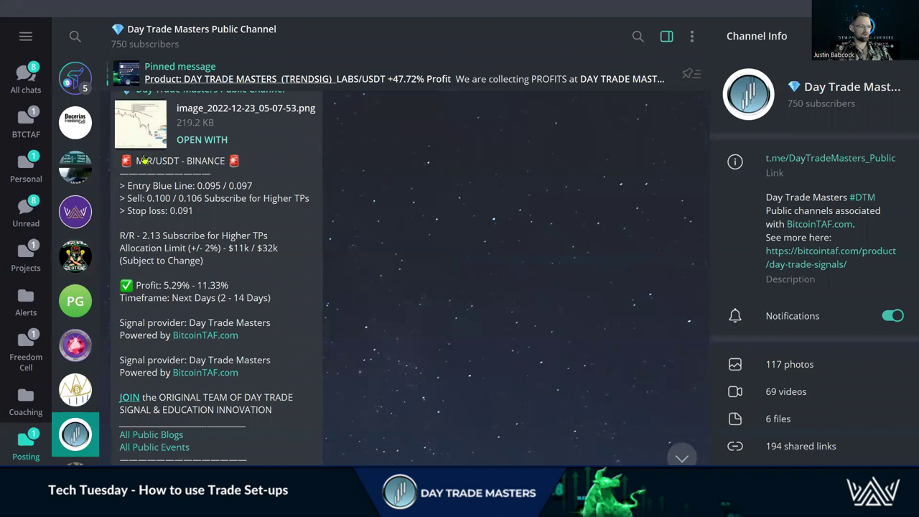
scroll(257, 285, "up", 2)
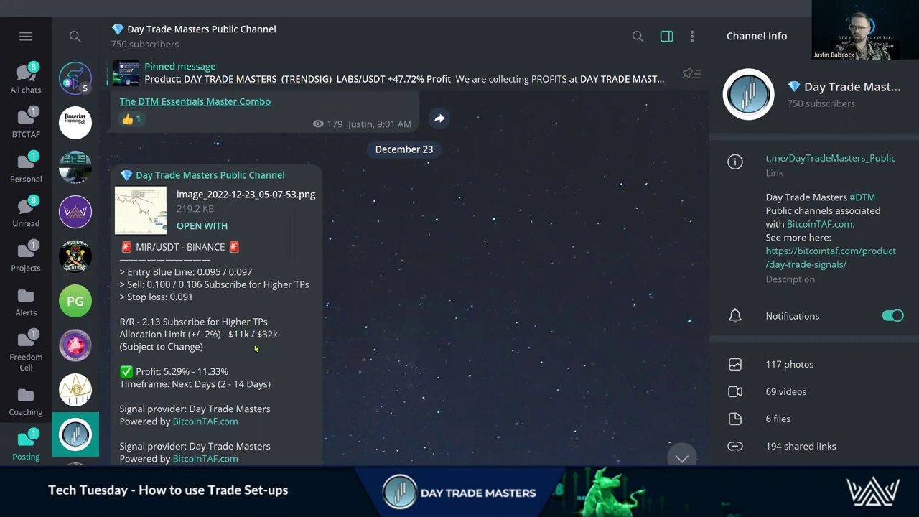
- Scroll the channel and highlight the signal's $11k and $32k allocation limits and its 5.29% profit figure
scroll(257, 349, "down", 1)
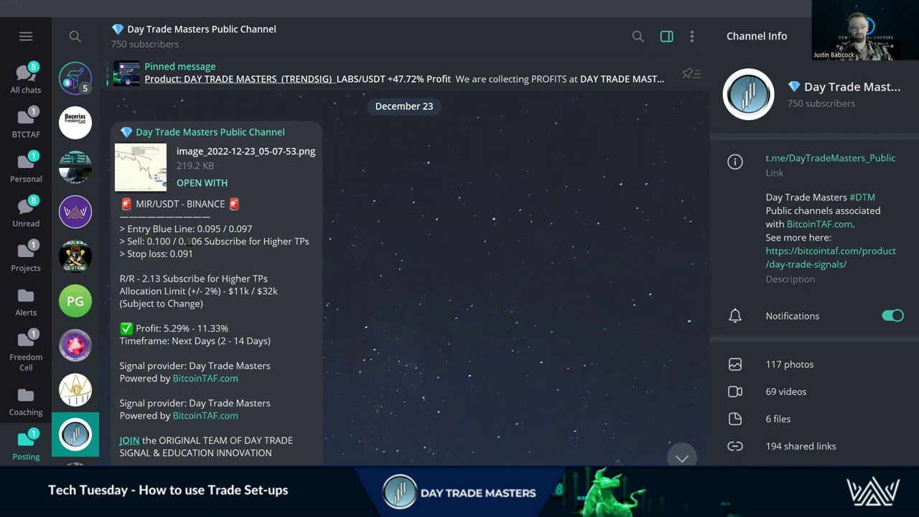
scroll(227, 322, "down", 1)
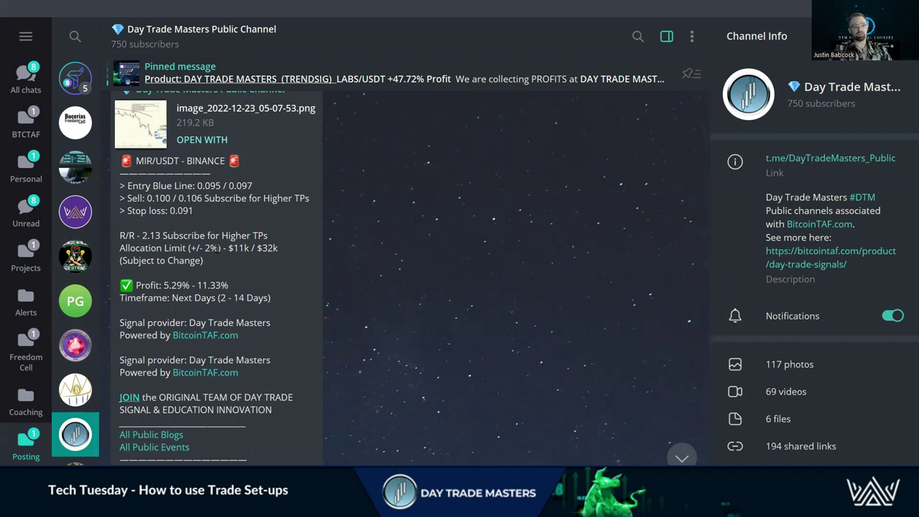
left_click_drag(229, 247, 250, 248)
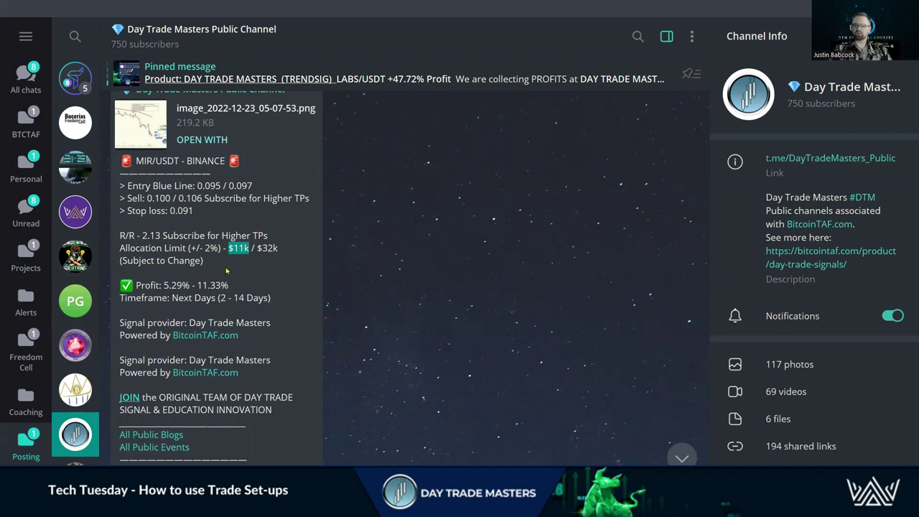
left_click_drag(278, 249, 262, 258)
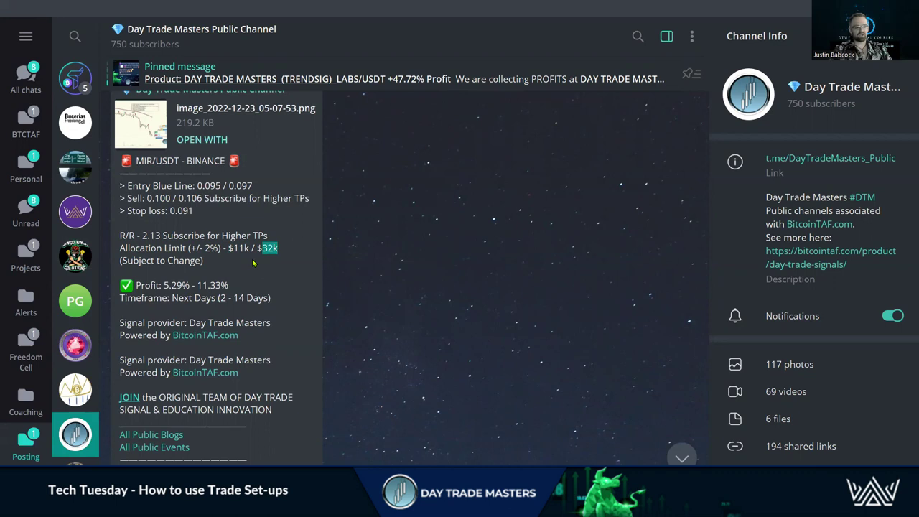
left_click(227, 268)
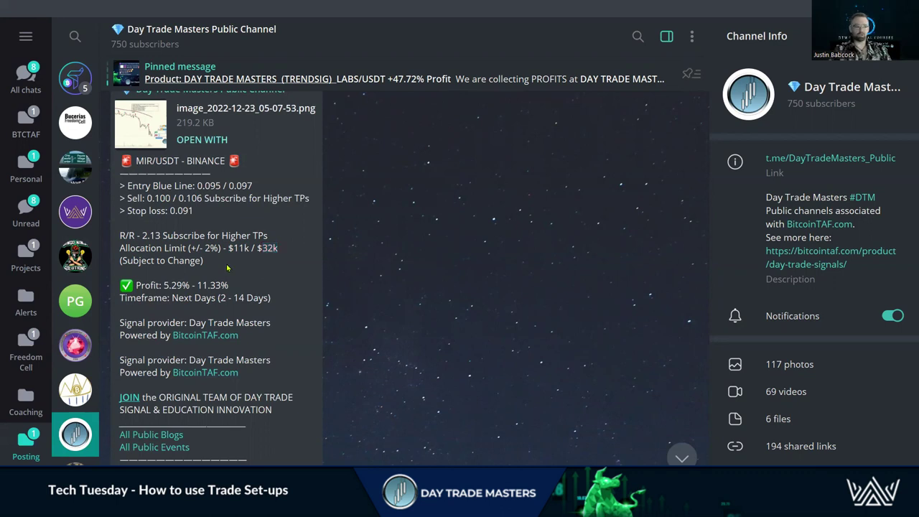
scroll(229, 271, "down", 1)
left_click_drag(228, 248, 172, 241)
left_click(167, 241)
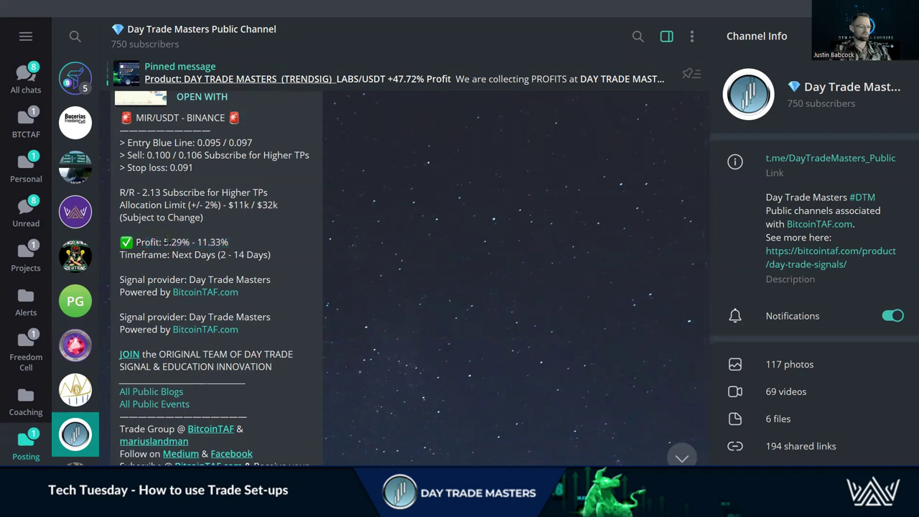
- Scroll back to the MIR/USDT signal post and open its chart image full-size
scroll(201, 273, "down", 1)
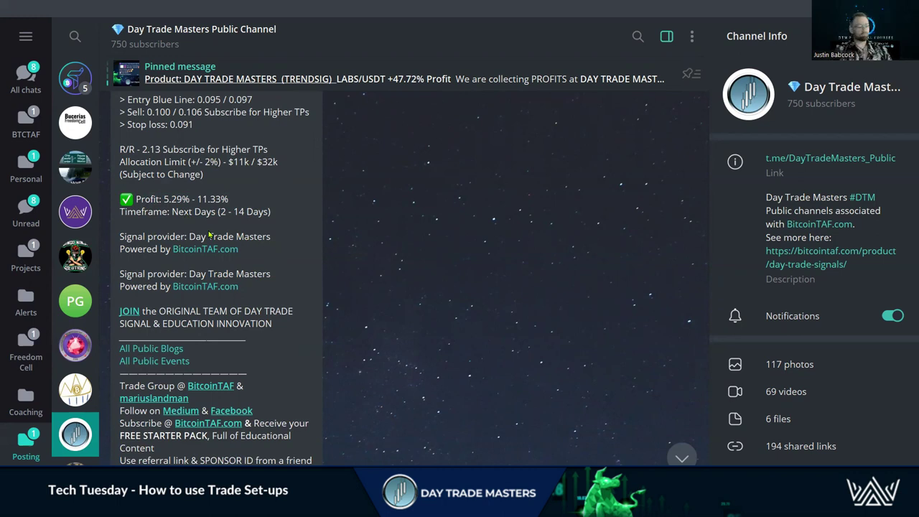
scroll(244, 213, "down", 1)
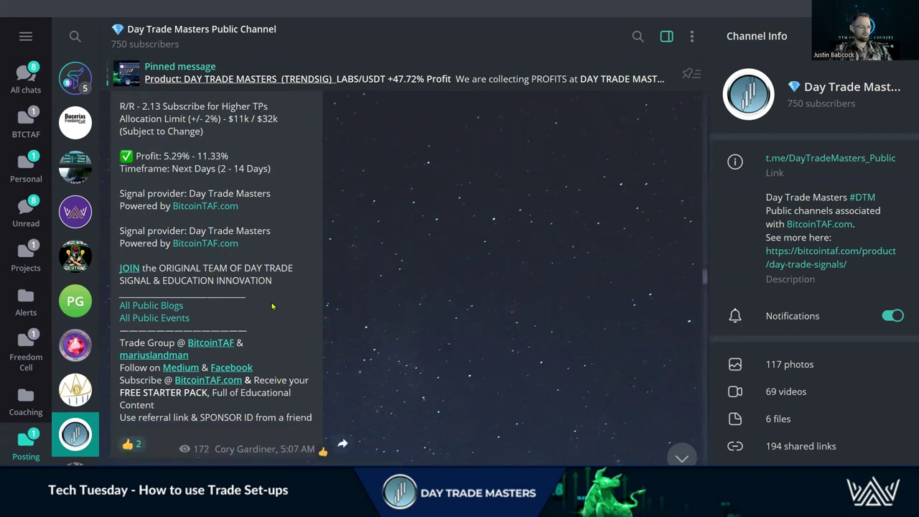
scroll(272, 307, "up", 5)
left_click(137, 308)
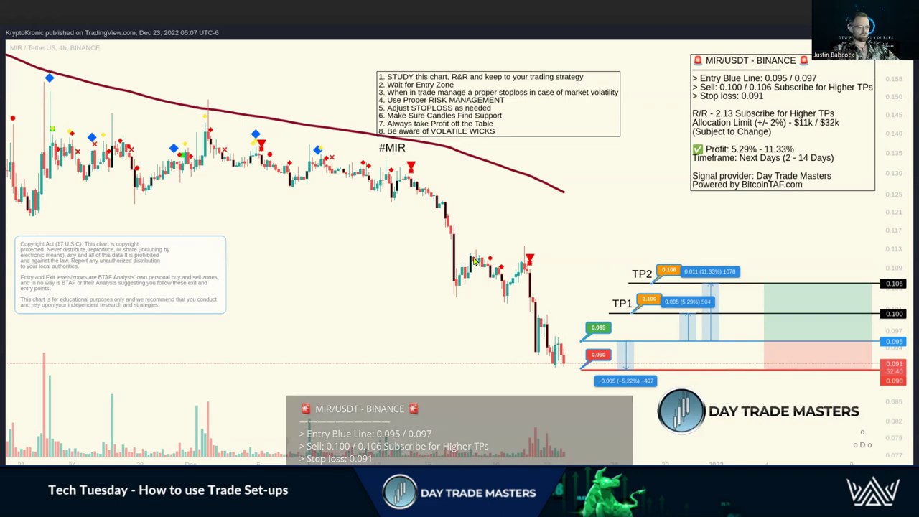
- Switch with Alt+Tab to the TradingView MIRUSDT 4h KuCoin chart
key("alt+Tab")
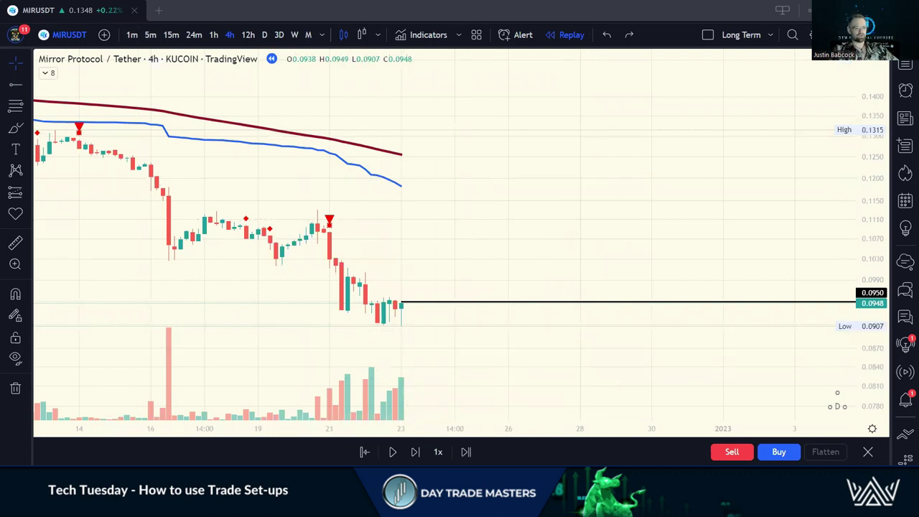
- Place a horizontal ray near 0.0985 and change its line colour to blue
left_click(402, 283)
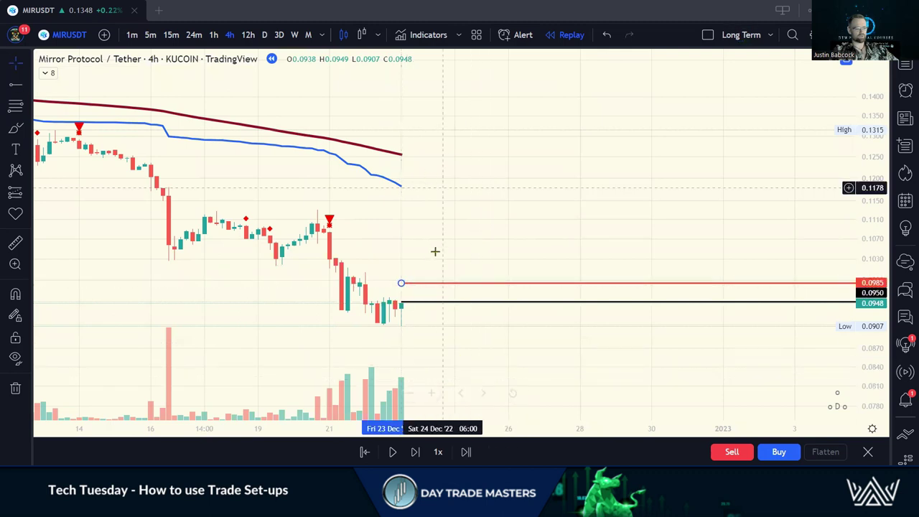
left_click(495, 282)
right_click(495, 284)
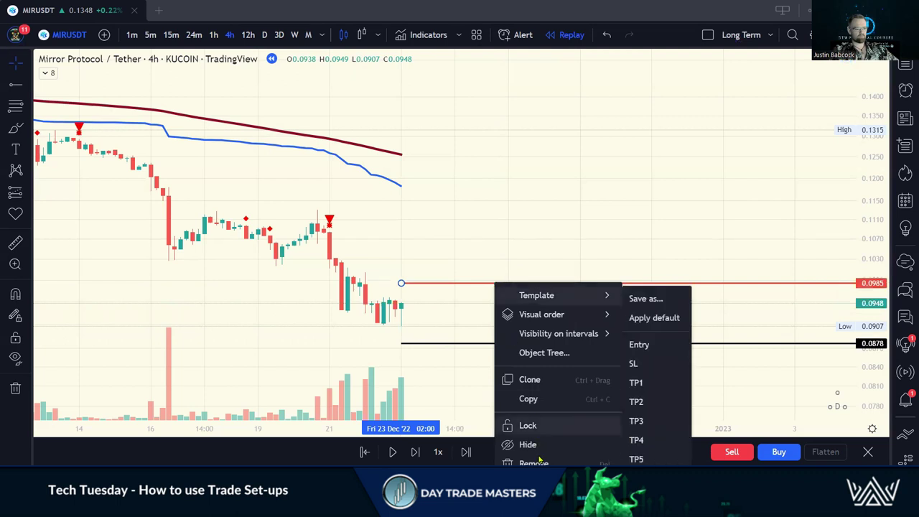
left_click(538, 486)
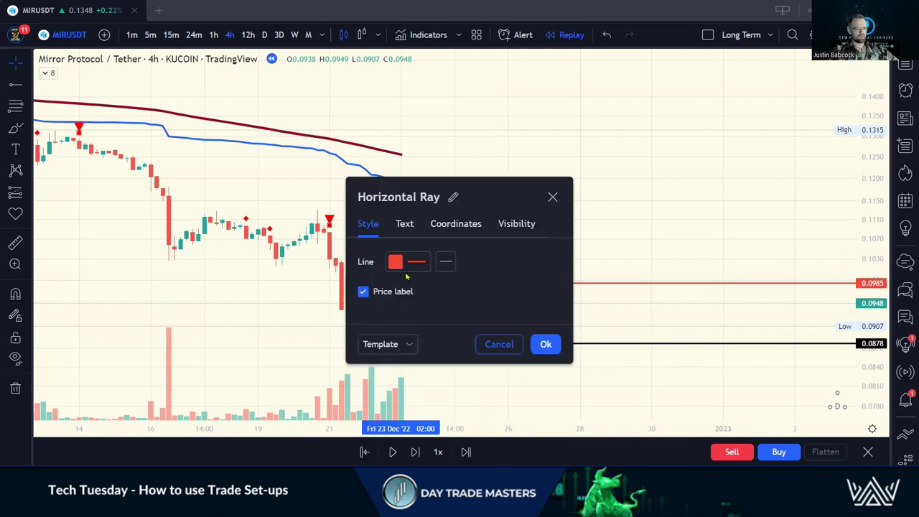
left_click(399, 265)
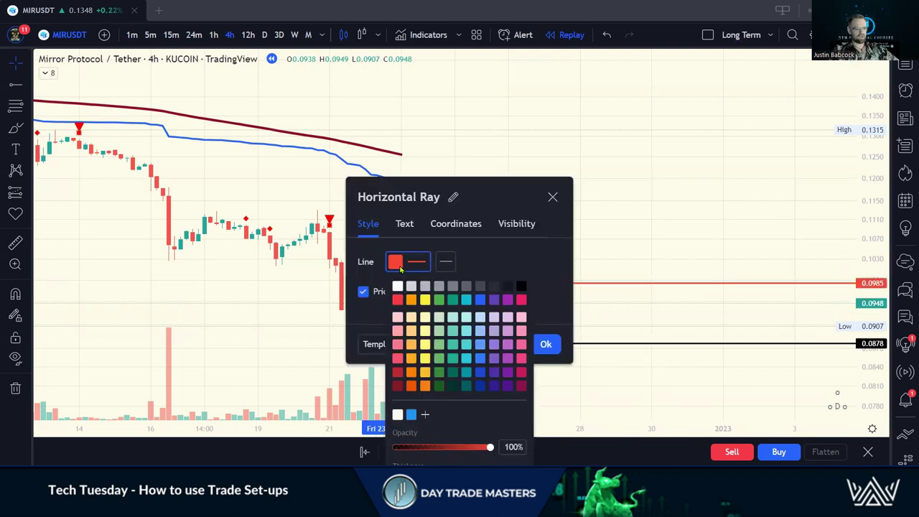
left_click(480, 301)
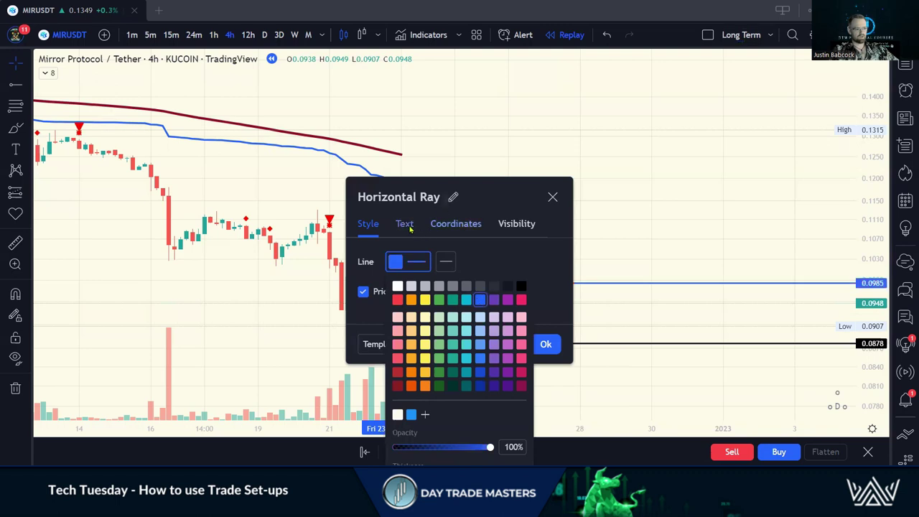
- Set the ray's price coordinate to 0.0950 with its start at bar 299, and confirm
left_click(404, 224)
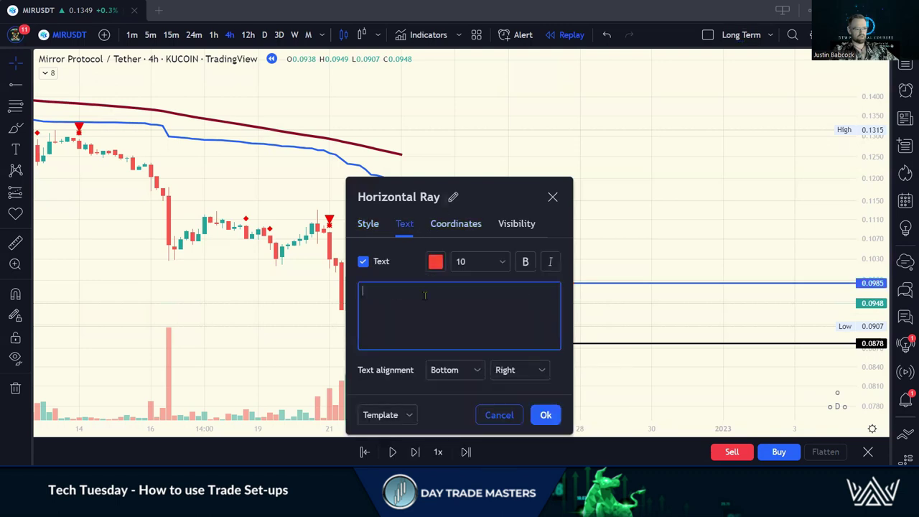
left_click(456, 224)
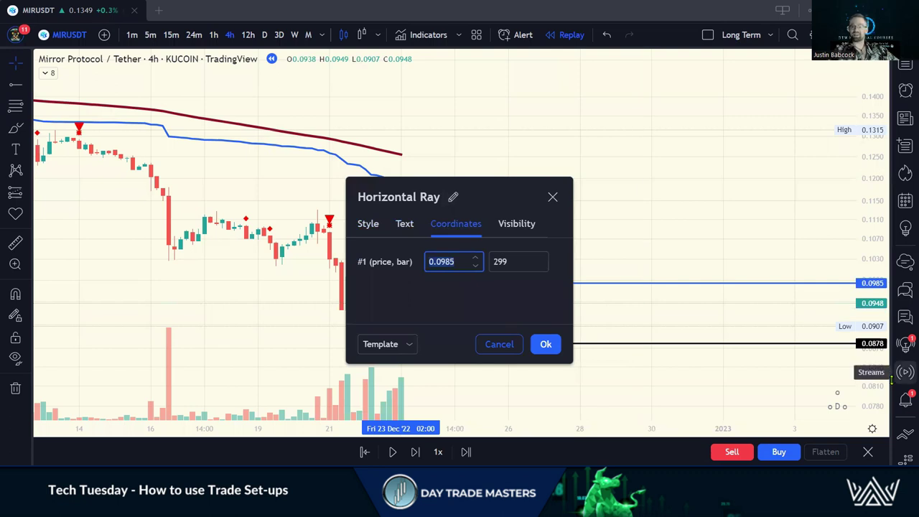
type("0.")
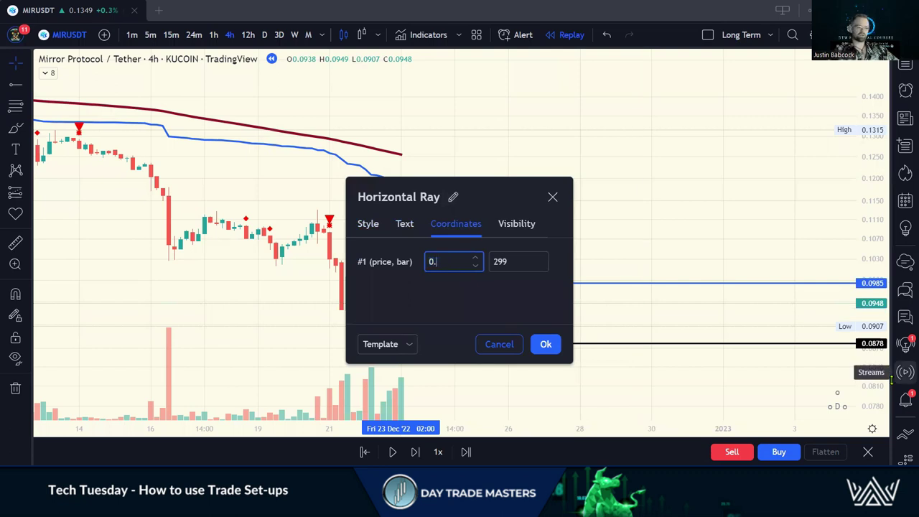
type("0950")
left_click_drag(411, 181, 158, 150)
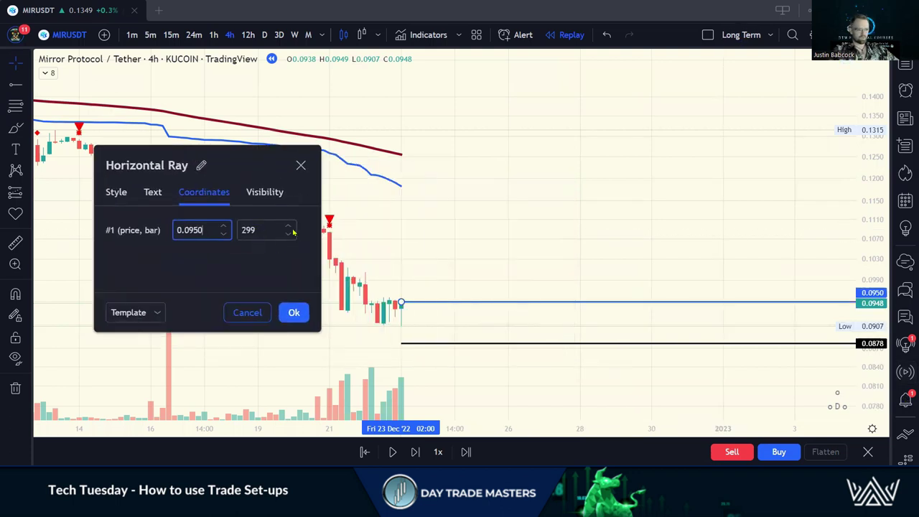
left_click(288, 227)
left_click(288, 226)
left_click(288, 226)
left_click(288, 226)
left_click(288, 226)
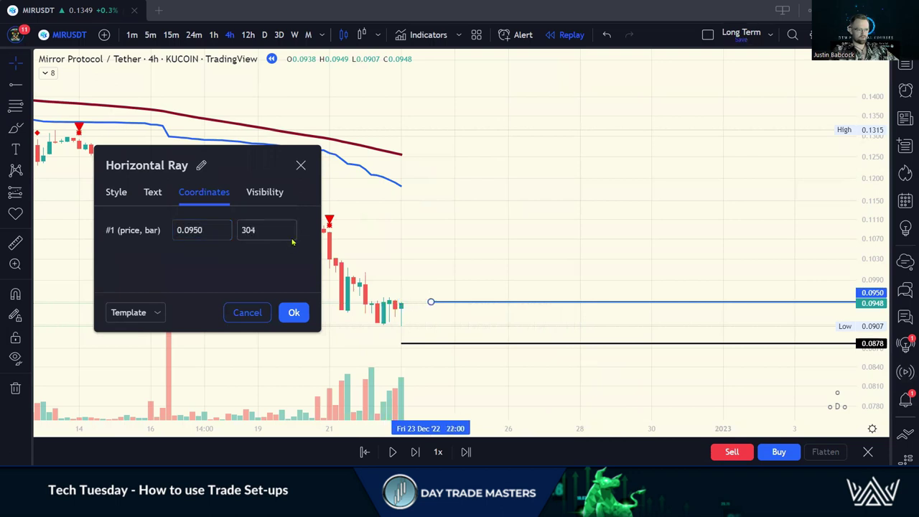
left_click(288, 235)
left_click(288, 235)
left_click(288, 234)
left_click(288, 234)
left_click(288, 235)
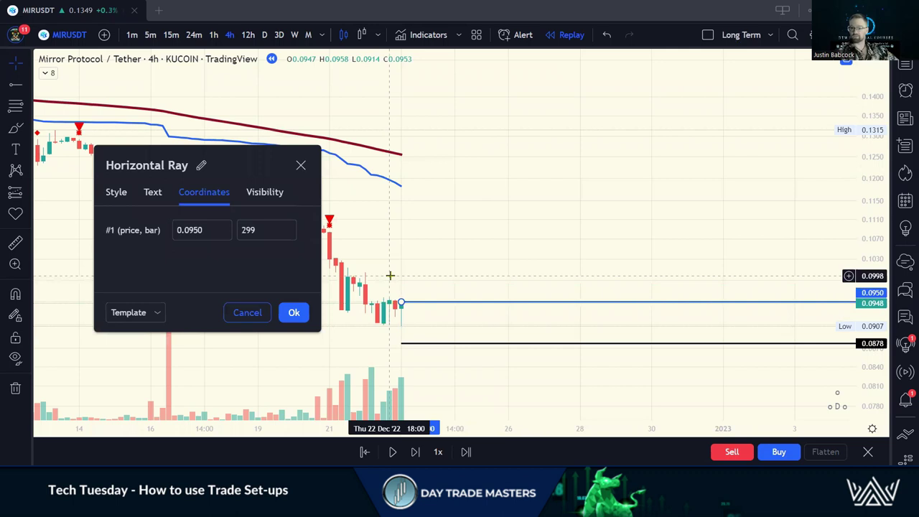
left_click(293, 312)
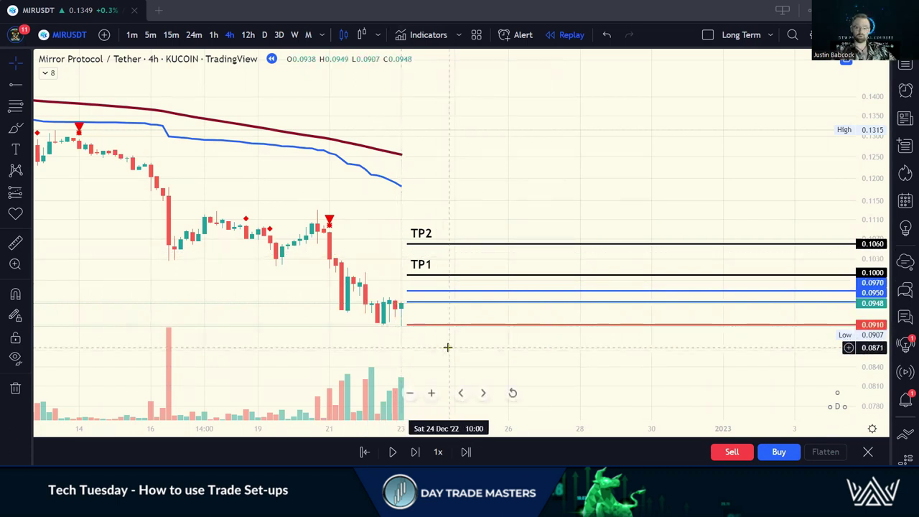
- Search CoinGecko for 'mir' and open the Mirror Protocol (MIR) coin page
key("alt+Tab")
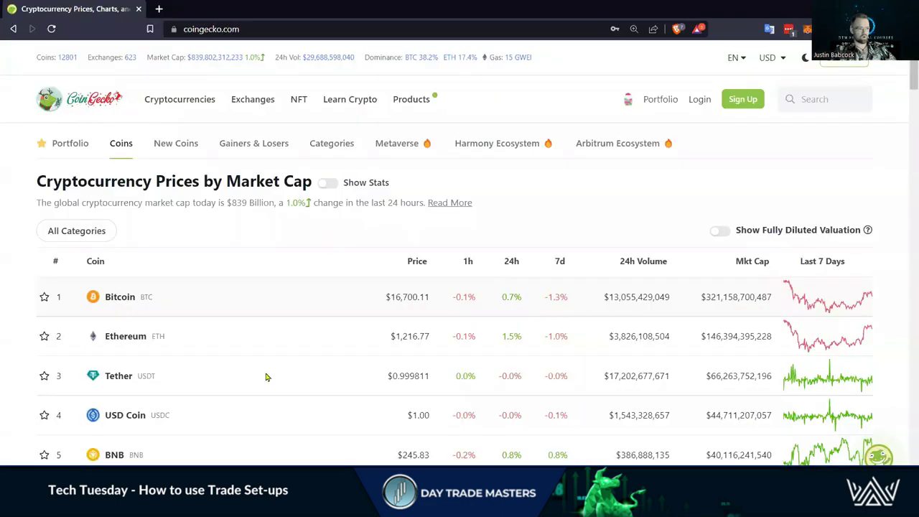
left_click(837, 102)
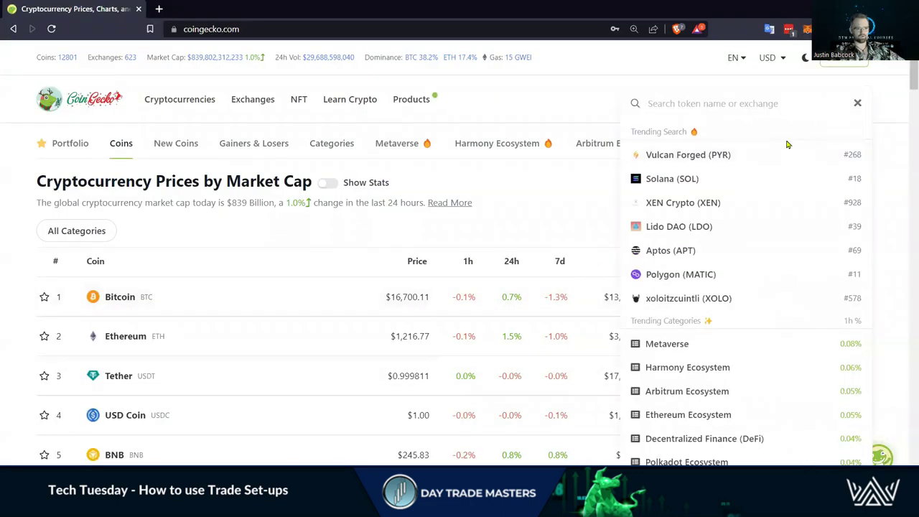
type("mi")
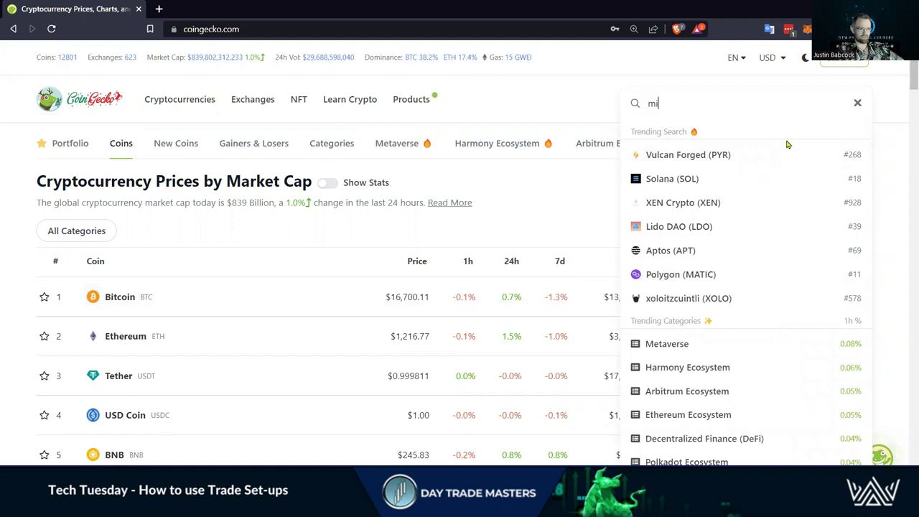
type("r")
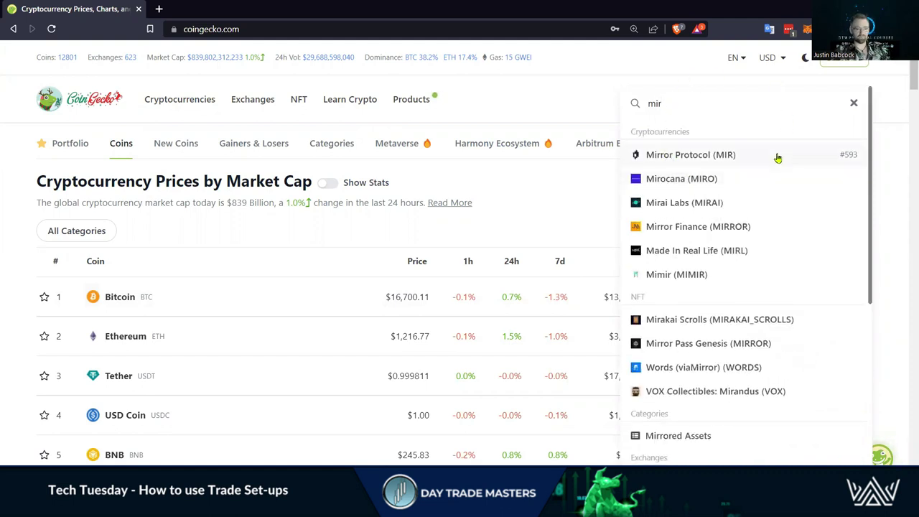
left_click(720, 157)
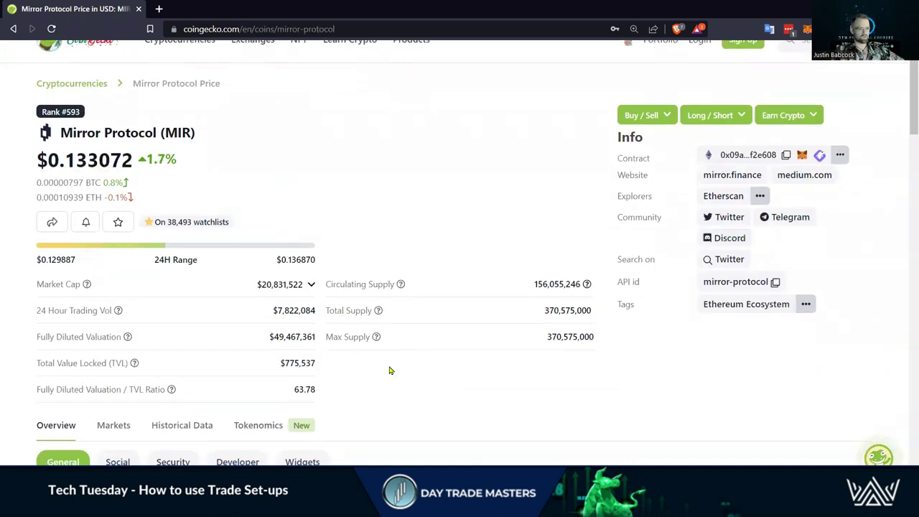
scroll(548, 391, "down", 7)
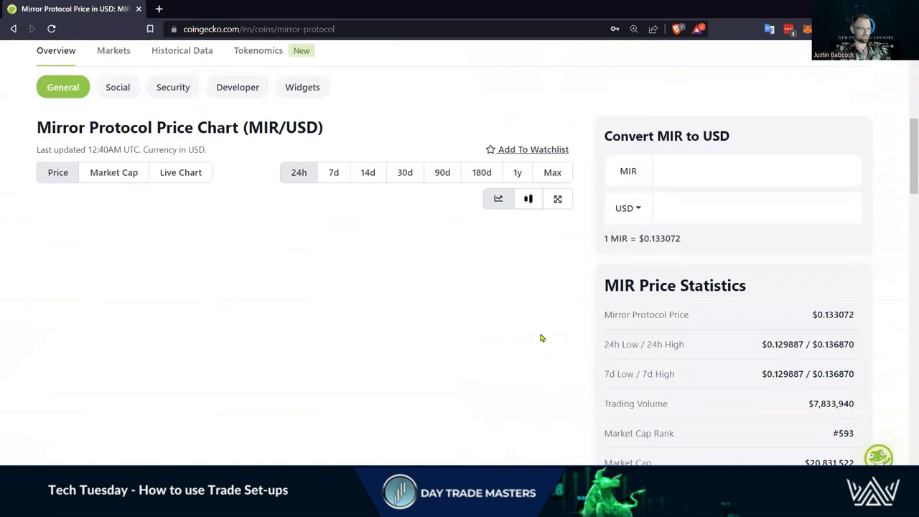
- Scroll to the Markets table listing KuCoin's MIR/USDT at $0.134878
scroll(542, 339, "down", 15)
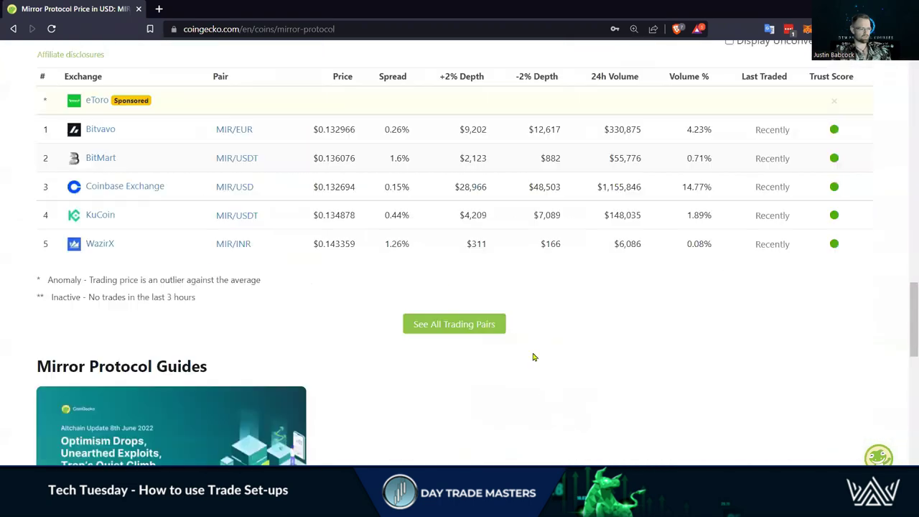
scroll(532, 358, "up", 1)
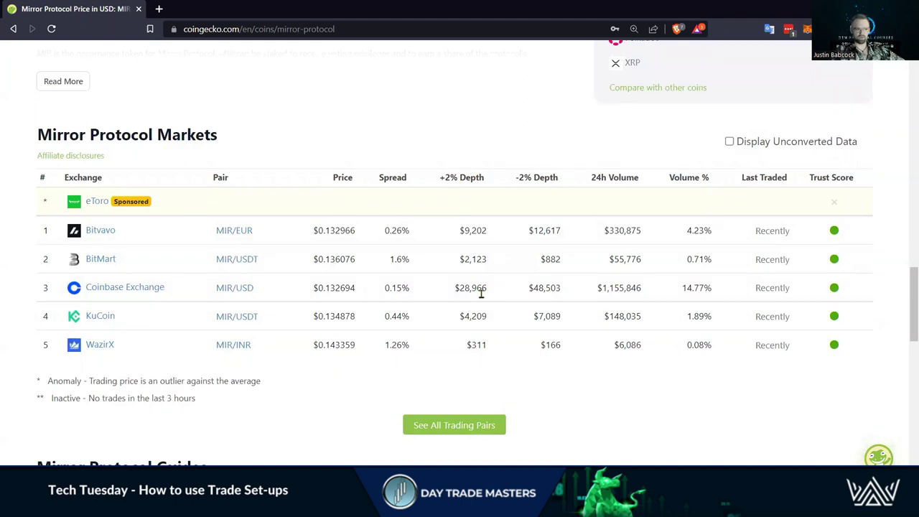
- Highlight KuCoin's $4,209 +2% depth, then its $7,089 −2% depth, and clear the selection
left_click_drag(491, 320, 458, 322)
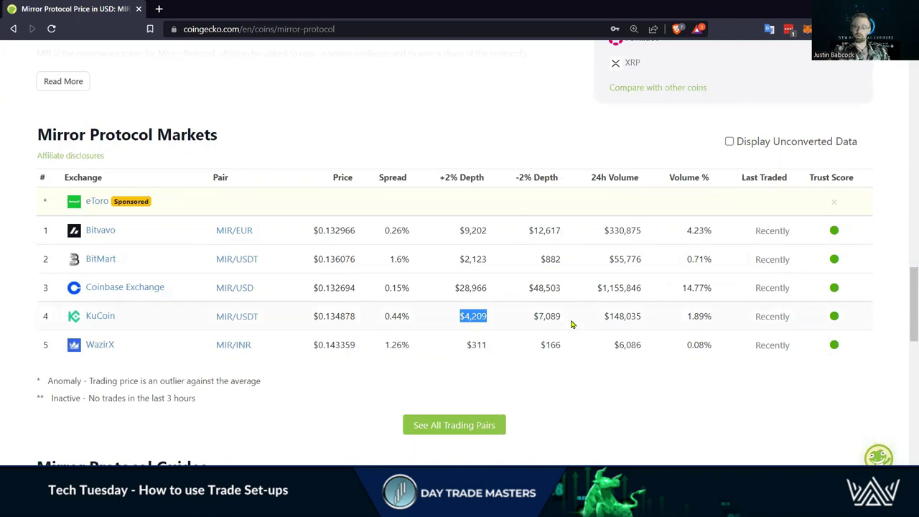
left_click_drag(571, 323, 529, 322)
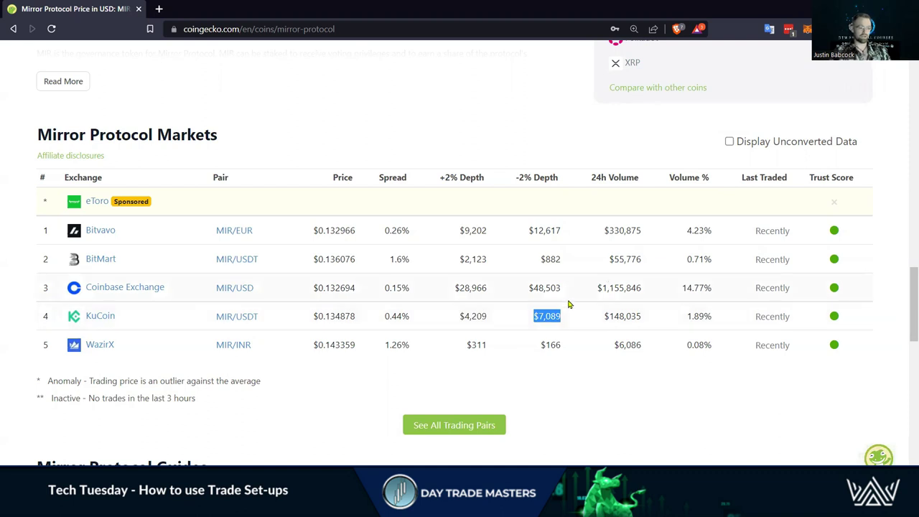
left_click(517, 332)
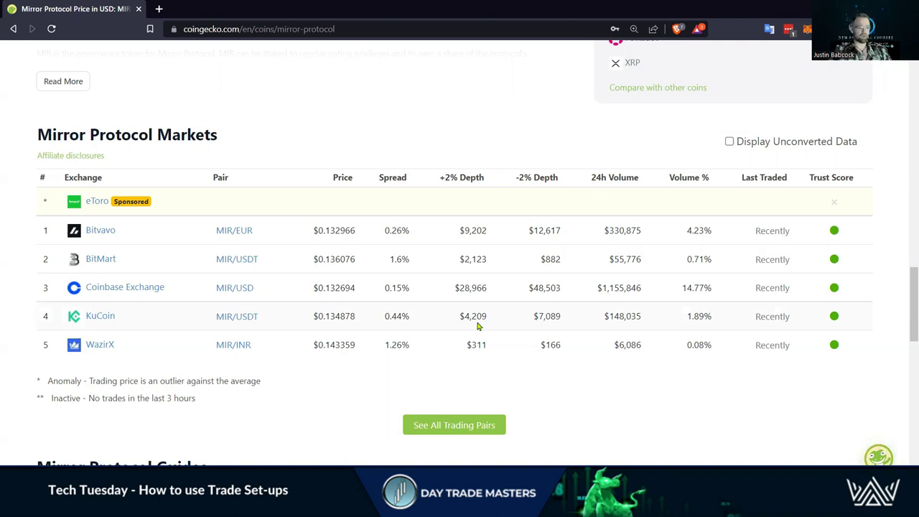
- Switch with Alt+Tab back to the TradingView MIRUSDT 4h chart window
key("alt+Tab")
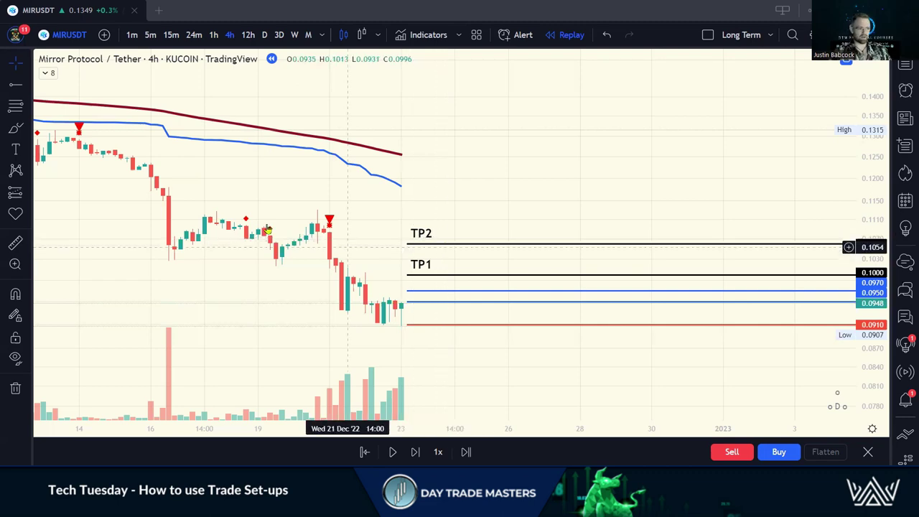
key("ctrl+z")
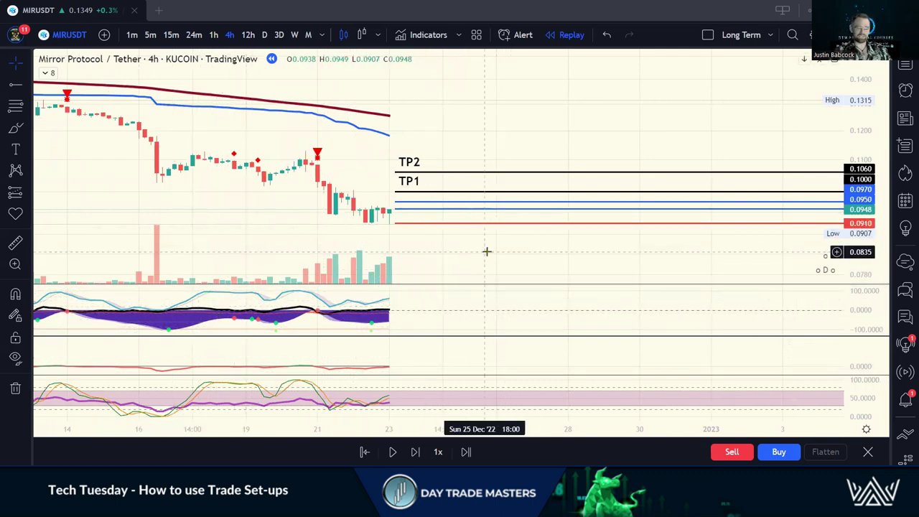
key("ctrl+z")
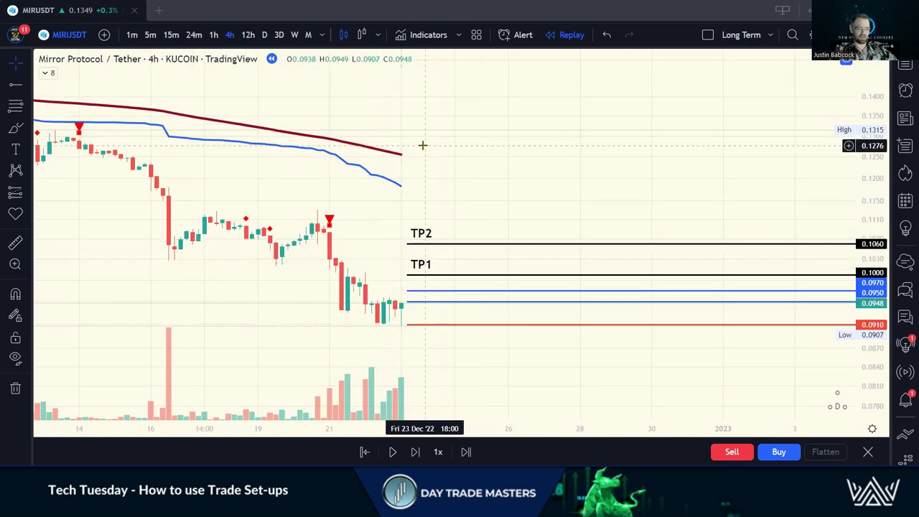
right_click(483, 307)
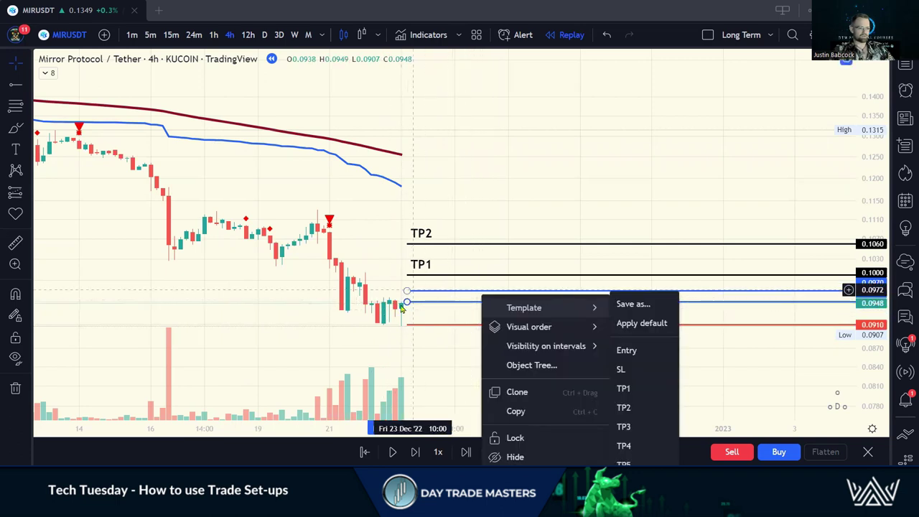
left_click(424, 305)
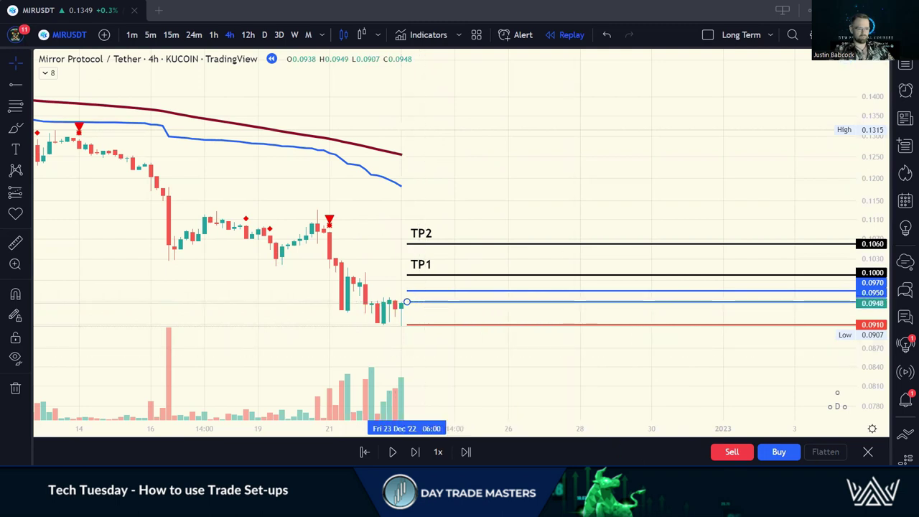
key("alt+a")
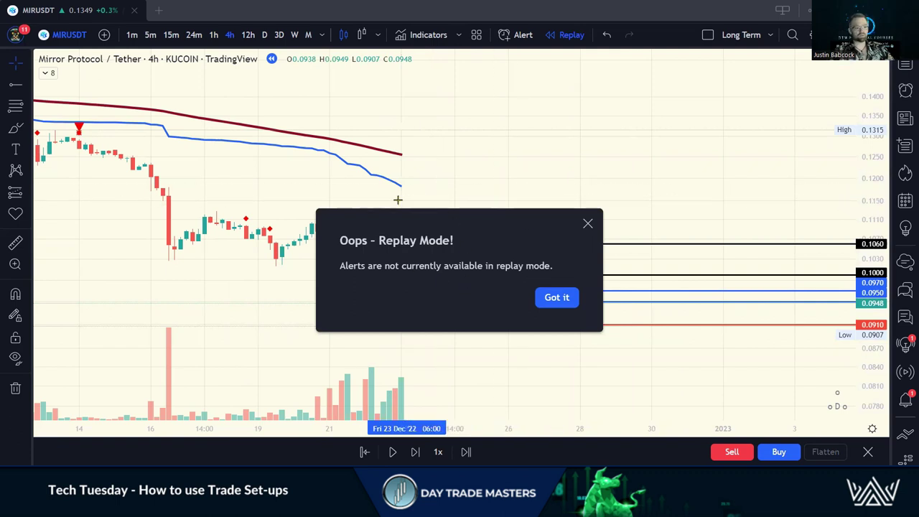
left_click(560, 299)
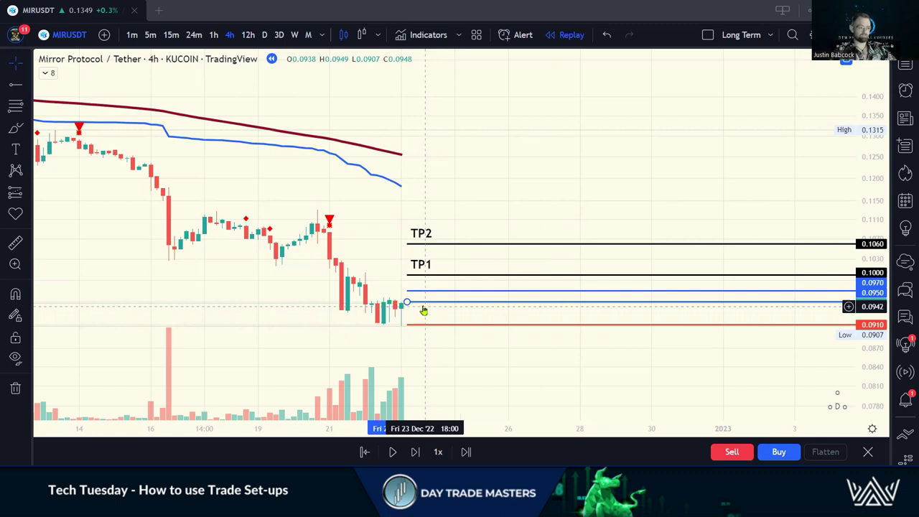
- Choose the Brush tool and start sketching a price path from the last candle
left_click(15, 128)
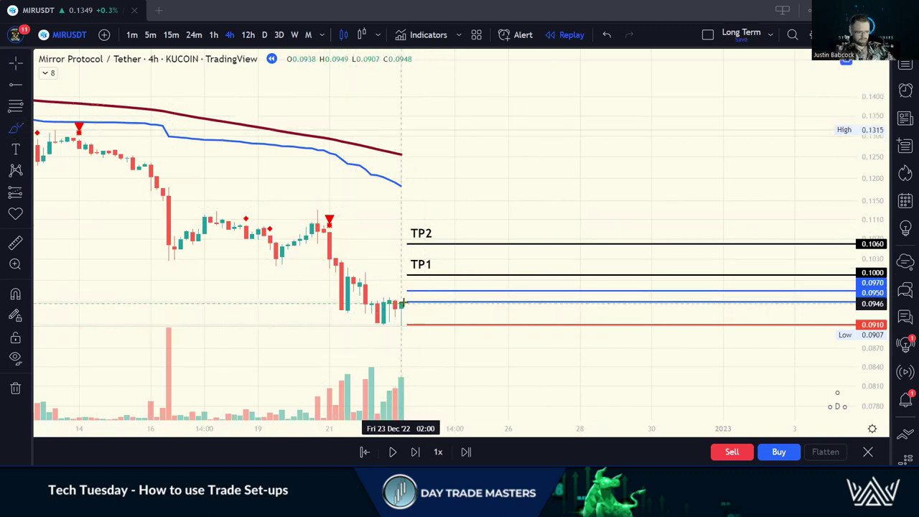
mouse_move(407, 299)
left_mouse_down()
mouse_move(424, 290)
mouse_move(448, 302)
mouse_move(471, 268)
mouse_move(492, 269)
left_mouse_up()
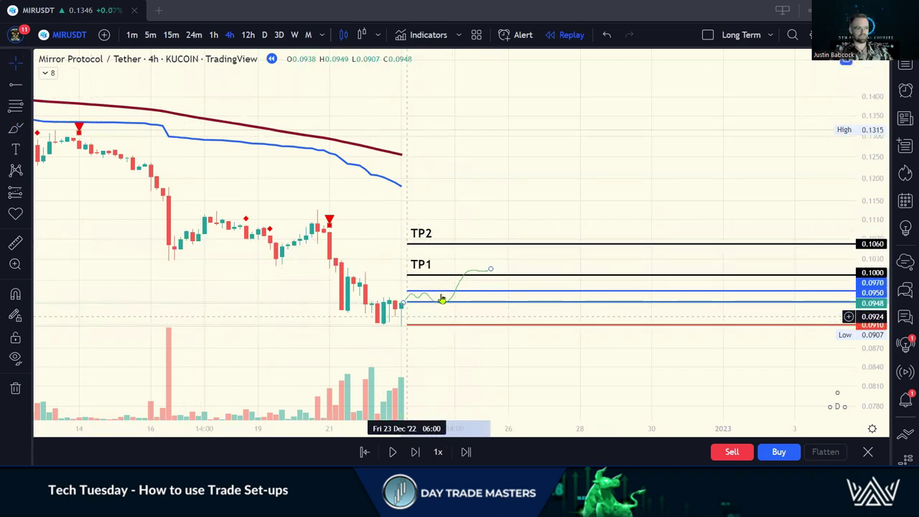
- Select the red stop-loss line on the MIRUSDT chart
left_click(514, 330)
- Drag the red stop-loss ray down to 0.0896, just below the 0.0907 low
left_click_drag(514, 331, 515, 307)
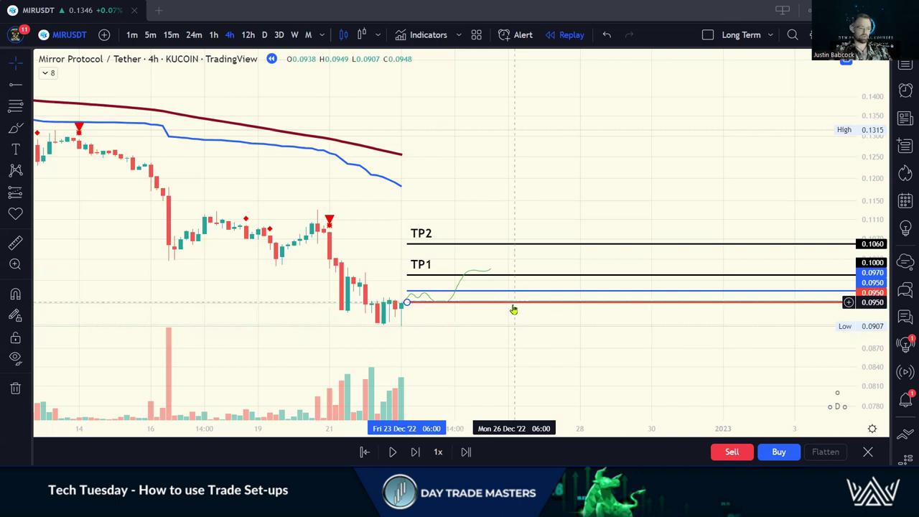
left_click(516, 309)
left_click_drag(516, 308, 516, 342)
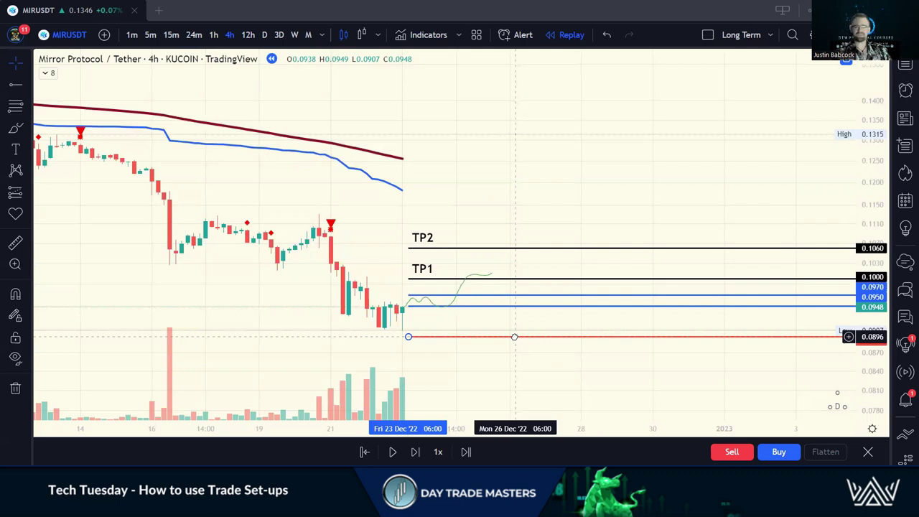
- Brush-sketch the path up to TP2, then back down toward the entry lines
left_click(15, 129)
mouse_move(489, 276)
left_mouse_down()
mouse_move(521, 271)
mouse_move(561, 244)
left_mouse_up()
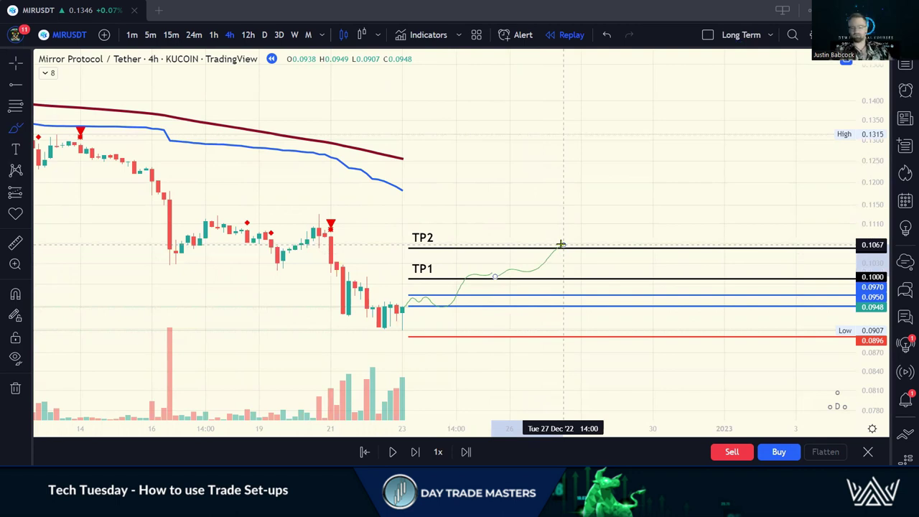
mouse_move(560, 244)
left_mouse_down()
mouse_move(570, 240)
mouse_move(622, 271)
mouse_move(645, 263)
mouse_move(666, 285)
mouse_move(696, 283)
mouse_move(714, 304)
mouse_move(760, 299)
left_mouse_up()
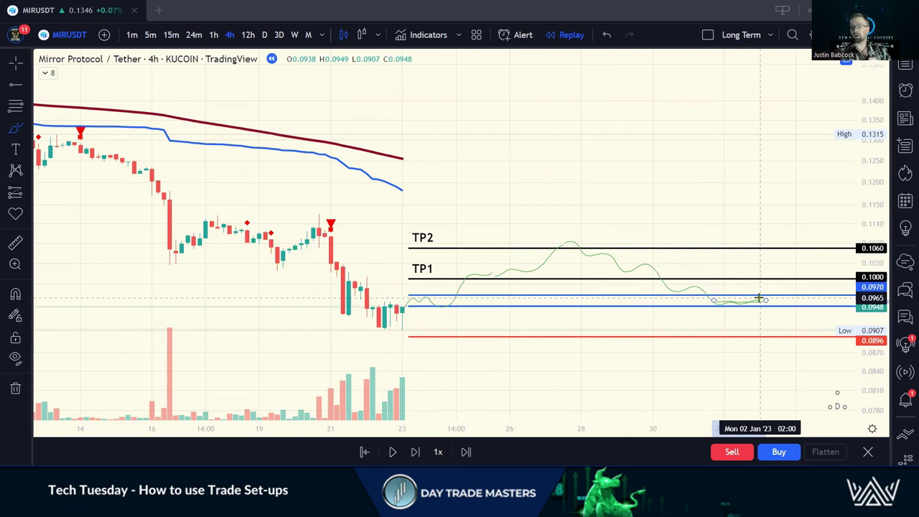
- Extend the path sharply up to about 0.1168 by early January, then anchor a price-range measurement at entry
left_click(759, 298)
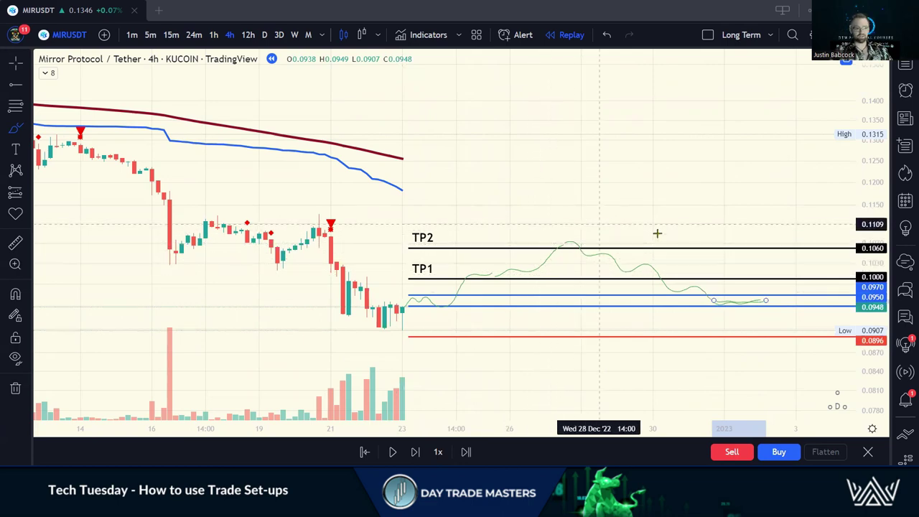
left_click(766, 295)
left_click_drag(767, 294, 844, 196)
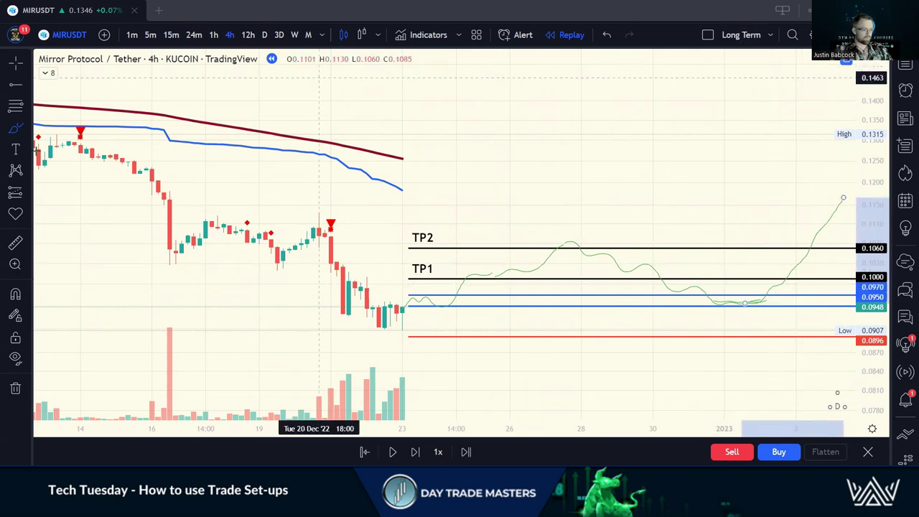
left_click(486, 307)
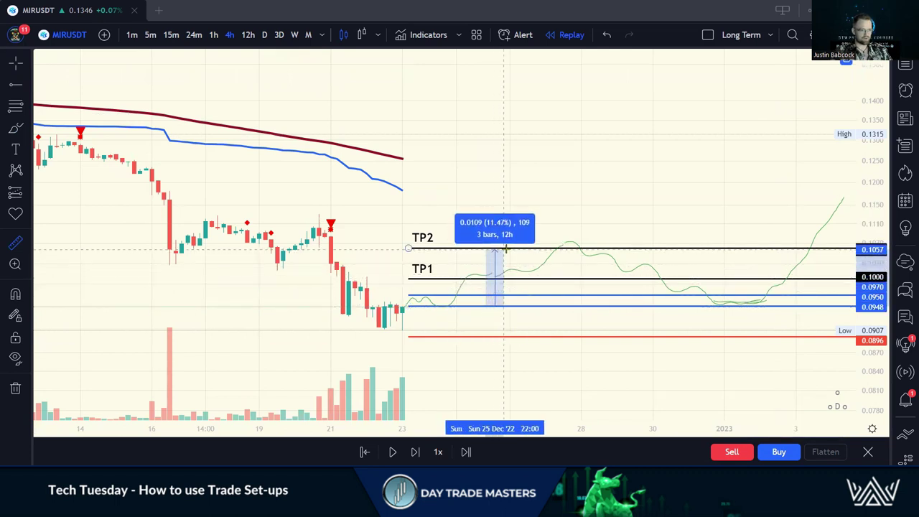
left_click(505, 251)
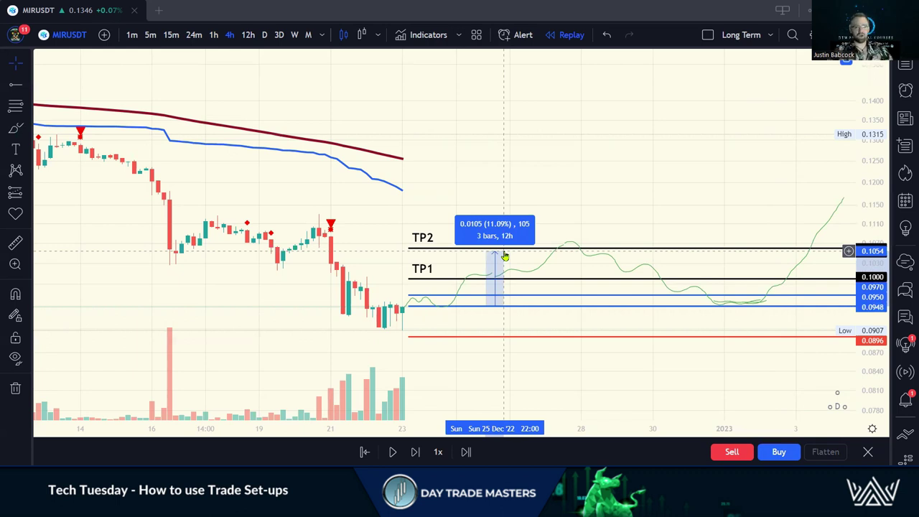
left_click(504, 256)
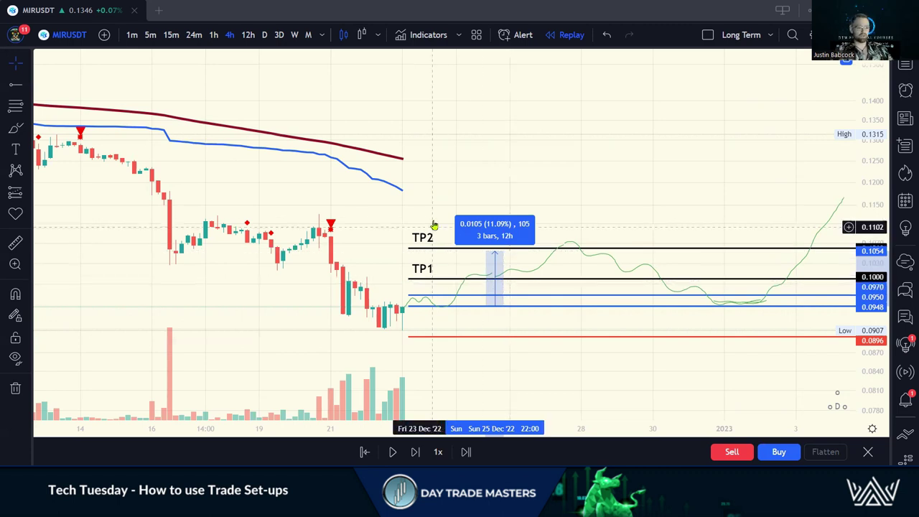